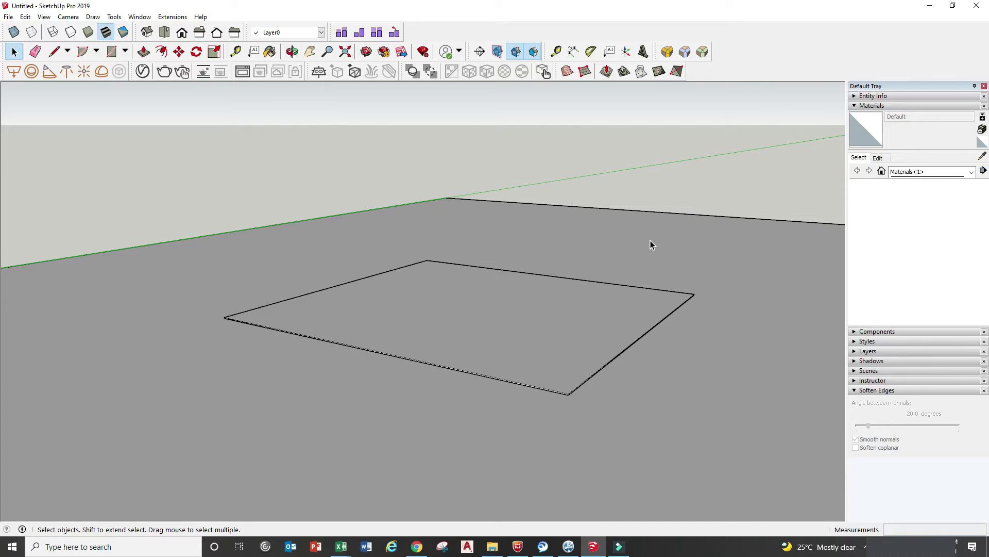
Step: Apply V-Ray fur to the selected rectangle and bring up the V-Ray Asset Editor
{"action": "double_click", "coordinate": [498, 323]}
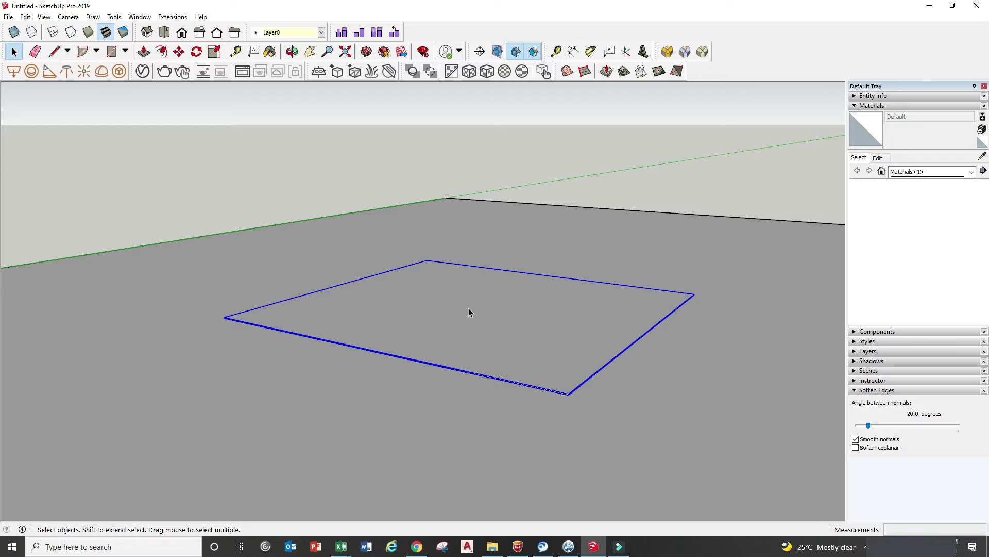
{"action": "left_click", "coordinate": [373, 73]}
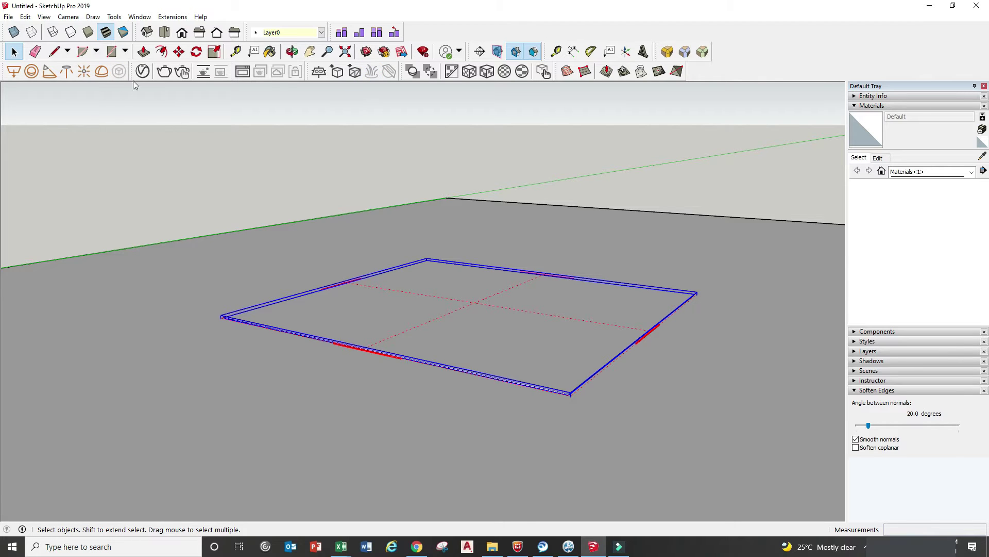
{"action": "left_click", "coordinate": [143, 72]}
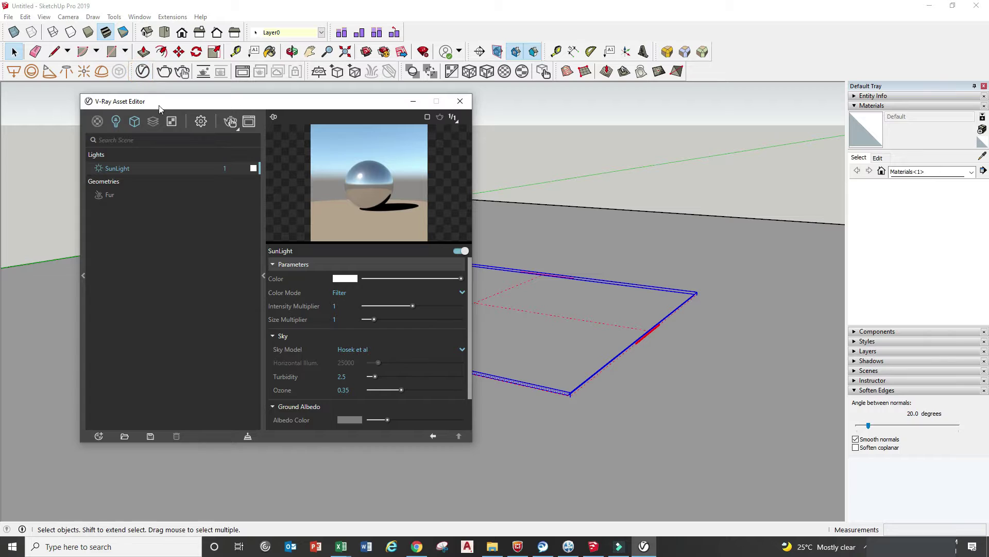
Step: Give the Fur geometry a Count (Area) of 15 and a Length of 1
{"action": "left_click_drag", "start_coordinate": [220, 102], "coordinate": [184, 98]}
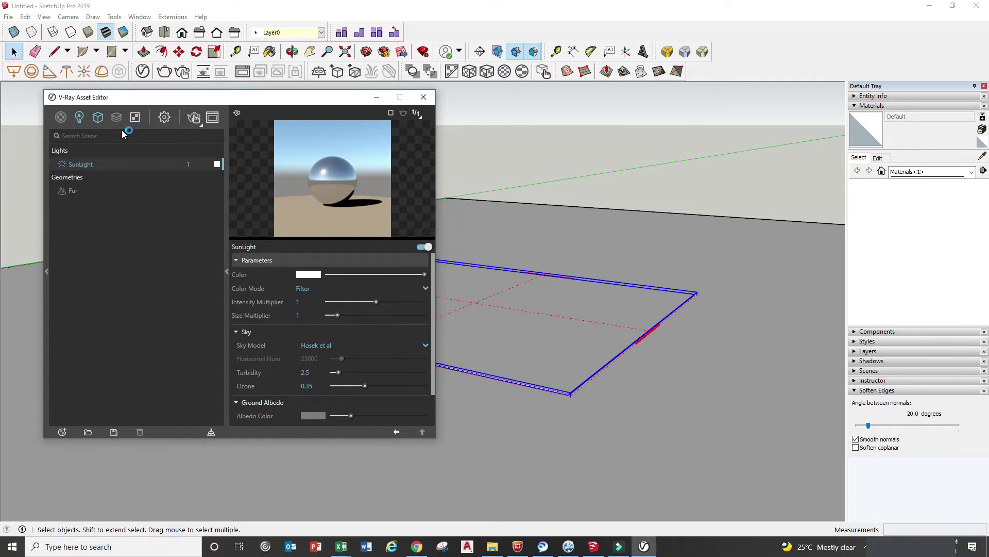
{"action": "left_click", "coordinate": [98, 117]}
{"action": "left_click", "coordinate": [87, 165]}
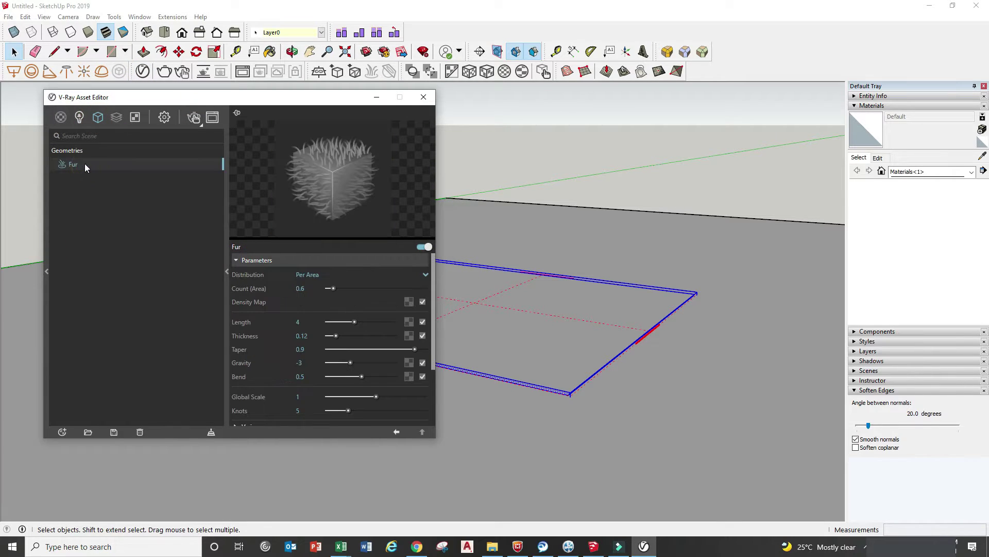
{"action": "double_click", "coordinate": [292, 292]}
{"action": "key", "text": "Return"}
{"action": "double_click", "coordinate": [297, 323]}
{"action": "type", "text": "1"}
Step: Show the render settings and briefly expand the render output options
{"action": "left_click", "coordinate": [164, 118]}
{"action": "left_click", "coordinate": [87, 220]}
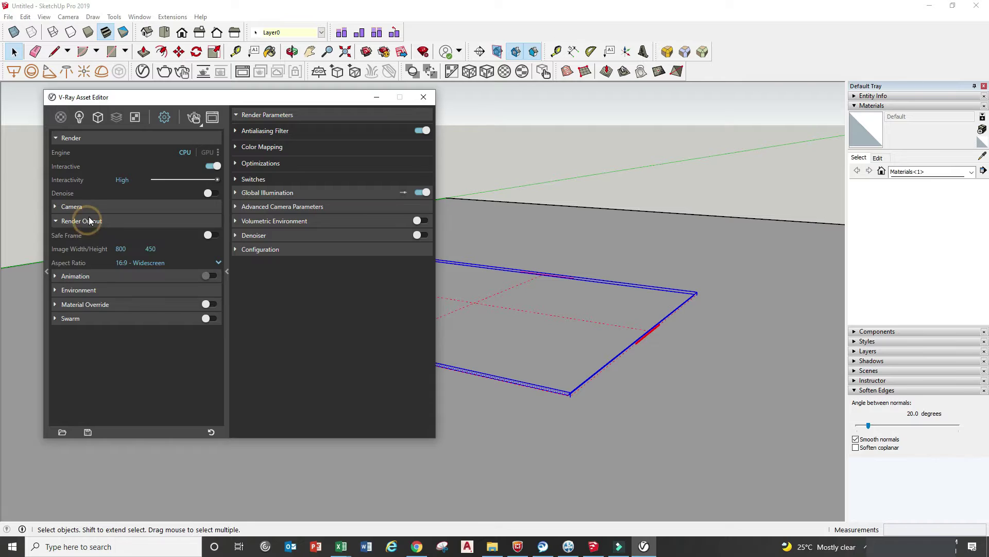
{"action": "left_click", "coordinate": [78, 220]}
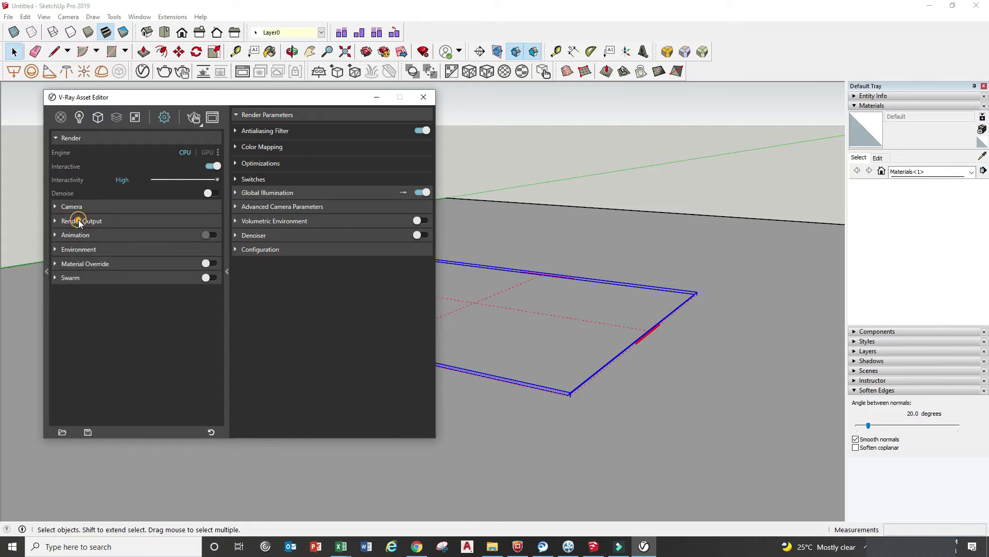
Step: Start an interactive V-Ray render and orbit to a low close-up of the white fur carpet
{"action": "left_click", "coordinate": [194, 119]}
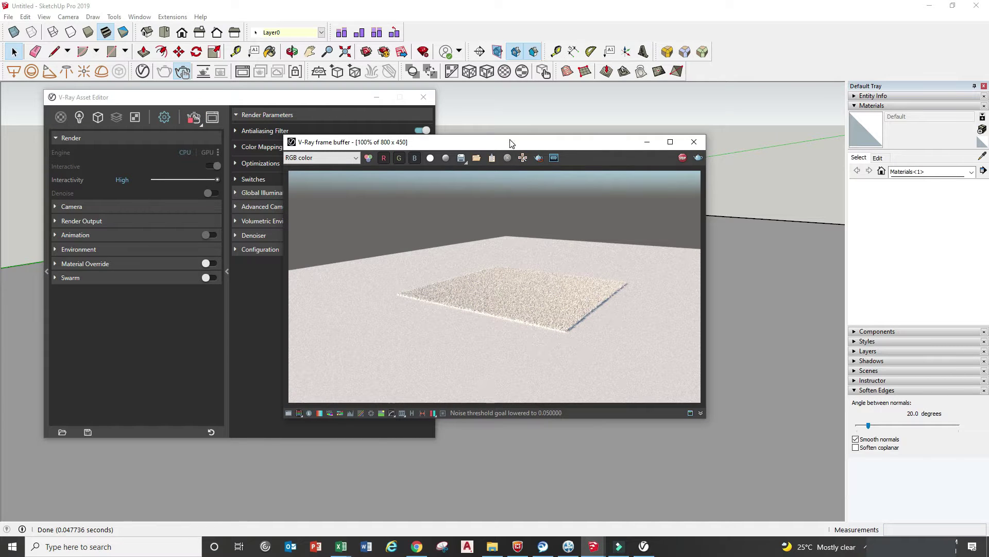
{"action": "left_click_drag", "start_coordinate": [511, 143], "coordinate": [590, 144]}
{"action": "middle_click_drag", "start_coordinate": [541, 466], "coordinate": [590, 470]}
{"action": "mouse_move", "coordinate": [653, 469]}
{"action": "middle_mouse_down"}
{"action": "mouse_move", "coordinate": [589, 447]}
{"action": "mouse_move", "coordinate": [527, 450]}
{"action": "mouse_move", "coordinate": [631, 440]}
{"action": "middle_mouse_up"}
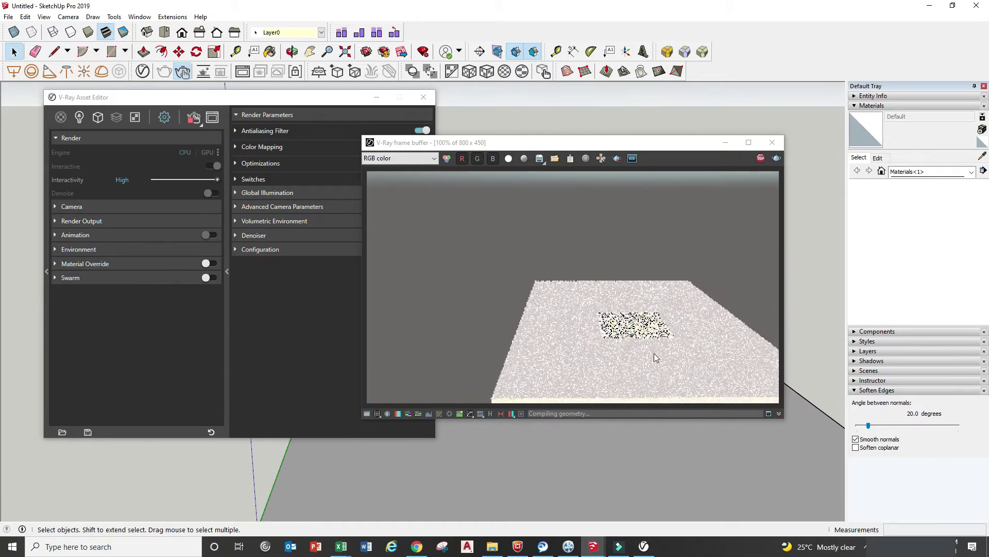
{"action": "left_click_drag", "start_coordinate": [581, 140], "coordinate": [631, 56]}
{"action": "mouse_move", "coordinate": [608, 400]}
{"action": "middle_mouse_down"}
{"action": "mouse_move", "coordinate": [651, 419]}
{"action": "mouse_move", "coordinate": [654, 456]}
{"action": "mouse_move", "coordinate": [625, 411]}
{"action": "mouse_move", "coordinate": [656, 462]}
{"action": "mouse_move", "coordinate": [656, 402]}
{"action": "mouse_move", "coordinate": [662, 415]}
{"action": "middle_mouse_up"}
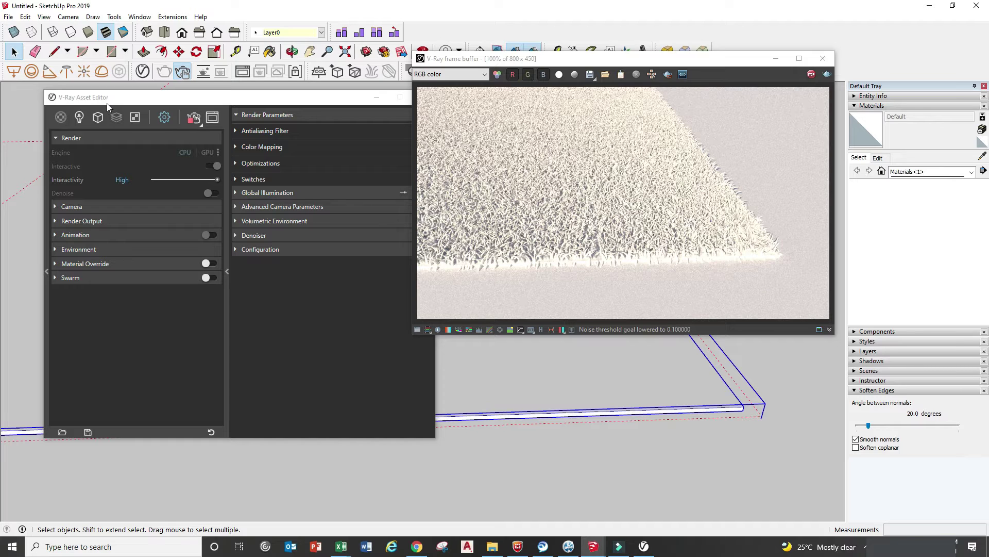
Step: Create a new Generic V-Ray material through the Asset Editor's Create Asset list
{"action": "left_click", "coordinate": [61, 117]}
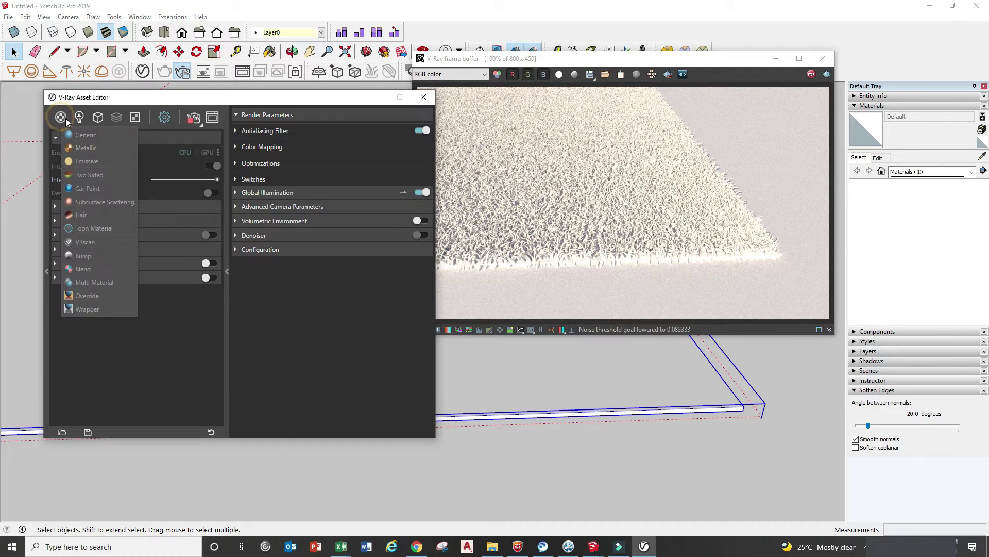
{"action": "left_click", "coordinate": [182, 335]}
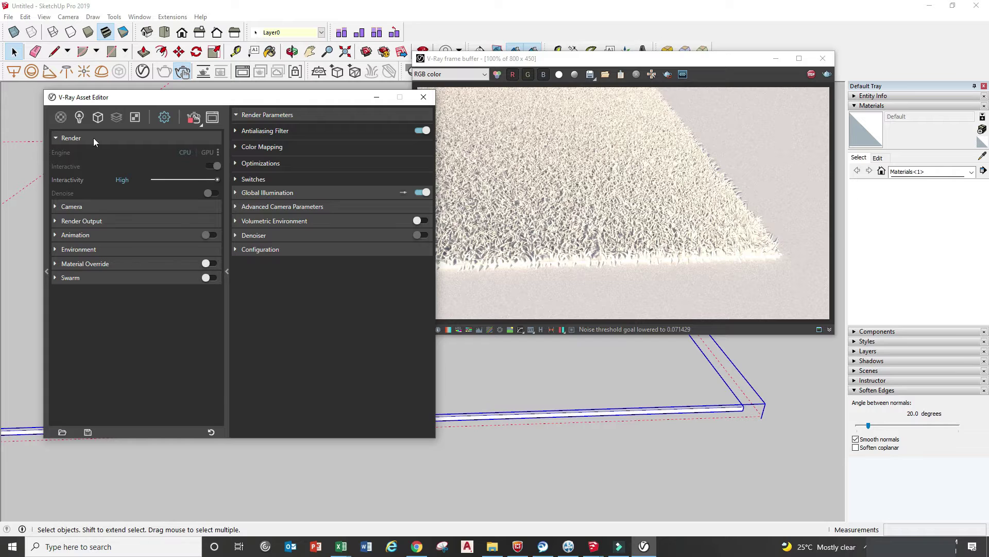
{"action": "left_click", "coordinate": [81, 116]}
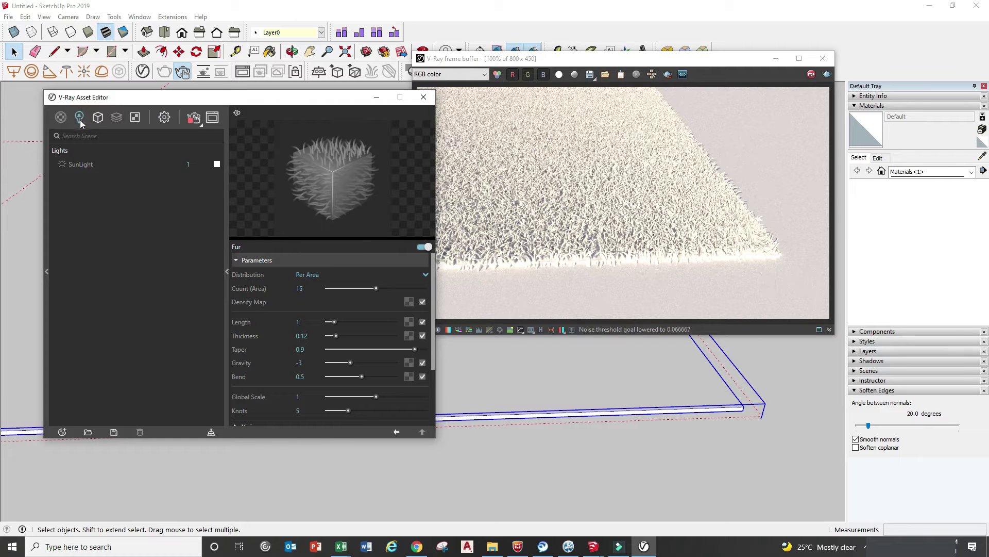
{"action": "left_click", "coordinate": [61, 433]}
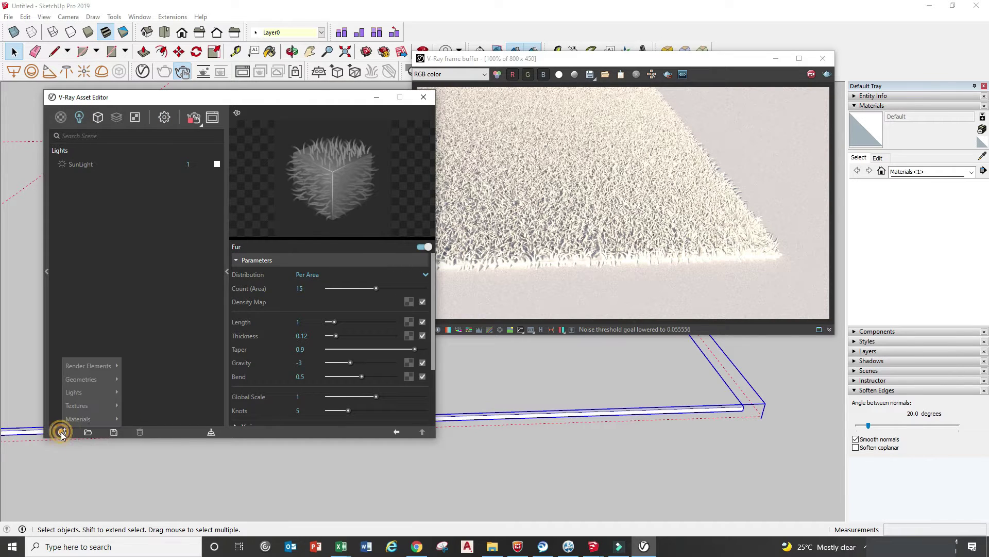
{"action": "mouse_move", "coordinate": [82, 419]}
{"action": "left_click", "coordinate": [165, 244]}
Step: Rename the Generic material to 'carpet-embossed design'
{"action": "left_click", "coordinate": [99, 164]}
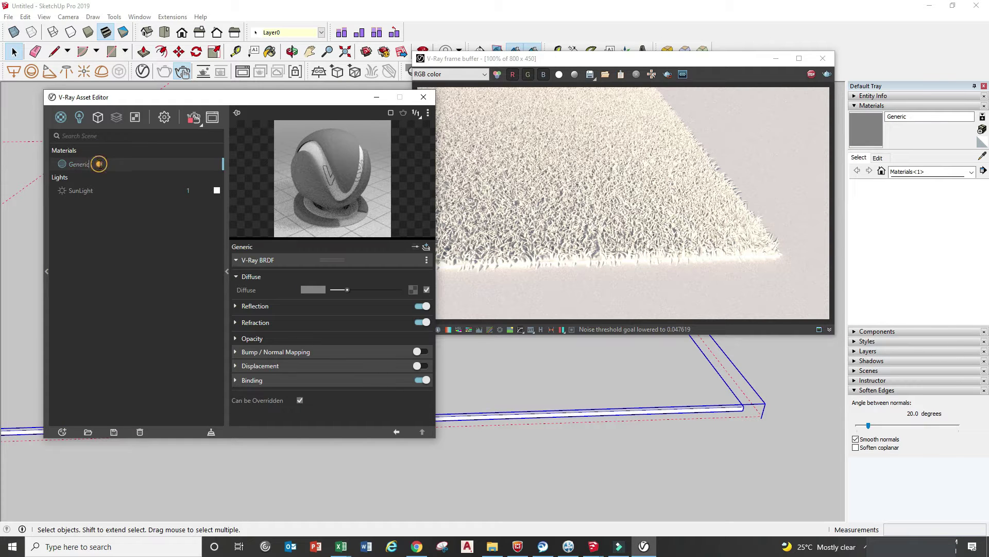
{"action": "type", "text": "ca"}
{"action": "type", "text": "rpet-embossed design"}
{"action": "left_click", "coordinate": [122, 249]}
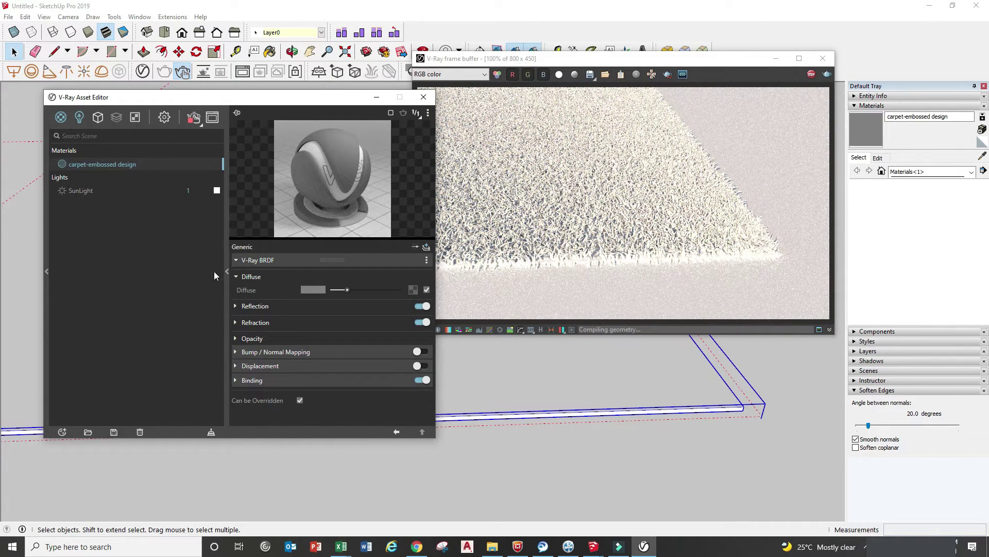
Step: Load 'Untitled color.png' as the material's diffuse bitmap texture
{"action": "left_click", "coordinate": [414, 291]}
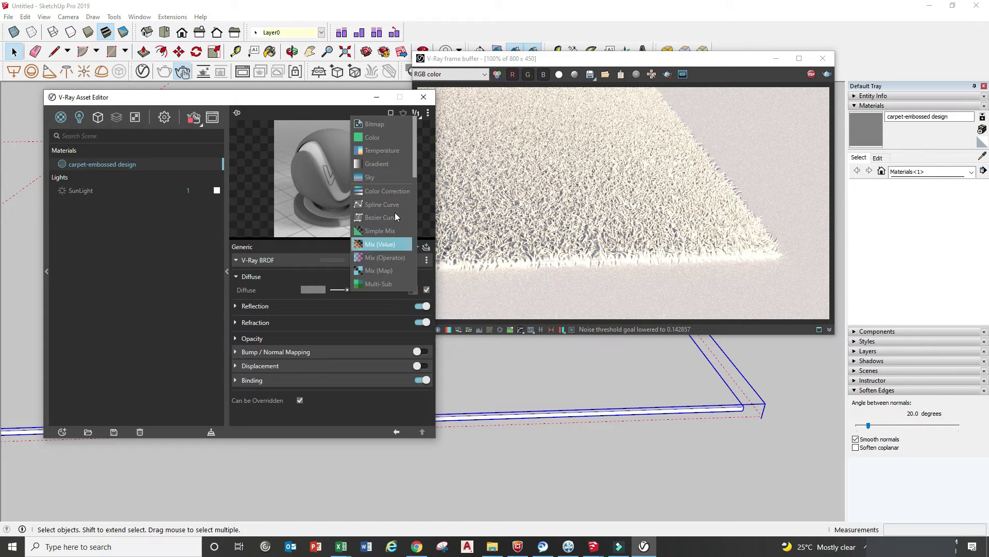
{"action": "left_click", "coordinate": [386, 132]}
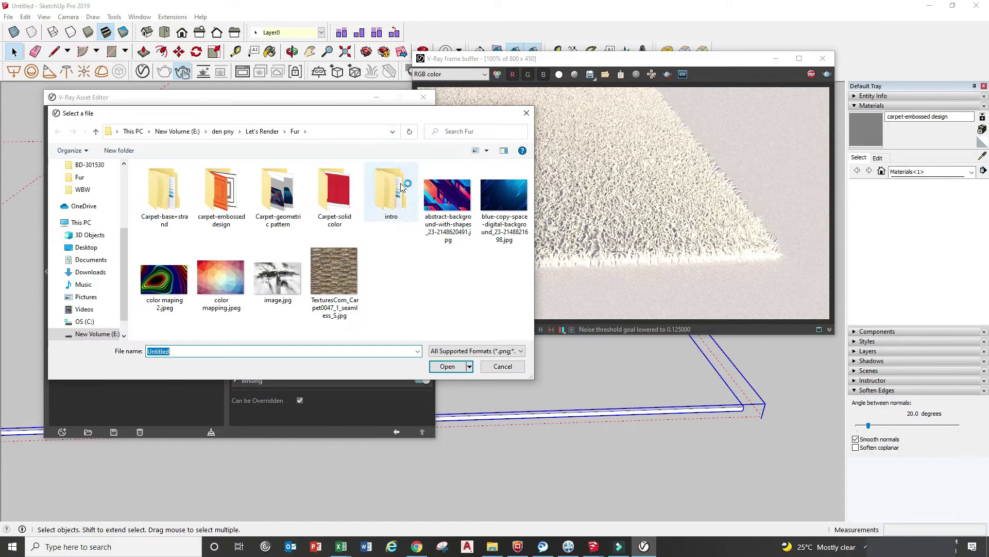
{"action": "left_click", "coordinate": [226, 199]}
{"action": "double_click", "coordinate": [225, 199]}
{"action": "left_click", "coordinate": [344, 200]}
{"action": "left_click", "coordinate": [344, 199]}
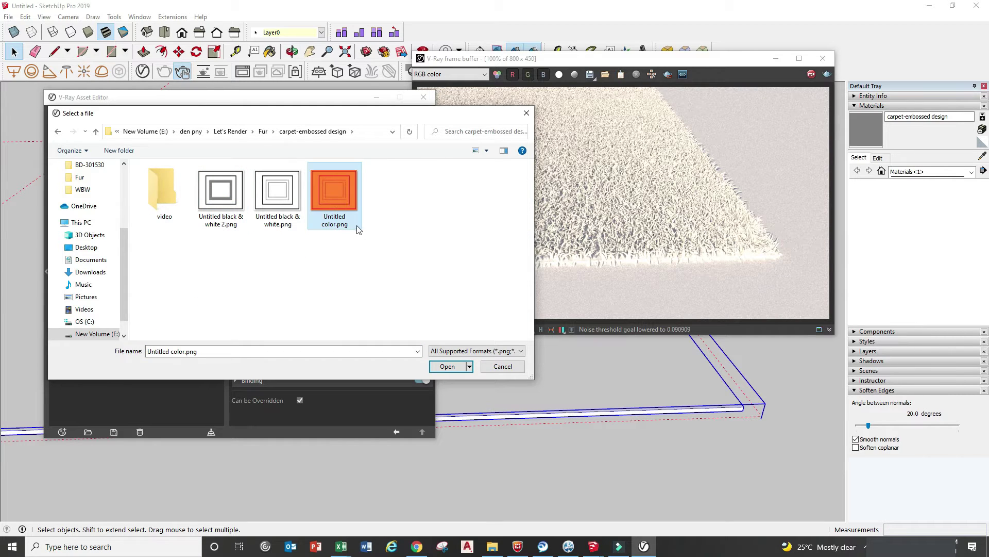
{"action": "left_click", "coordinate": [448, 366]}
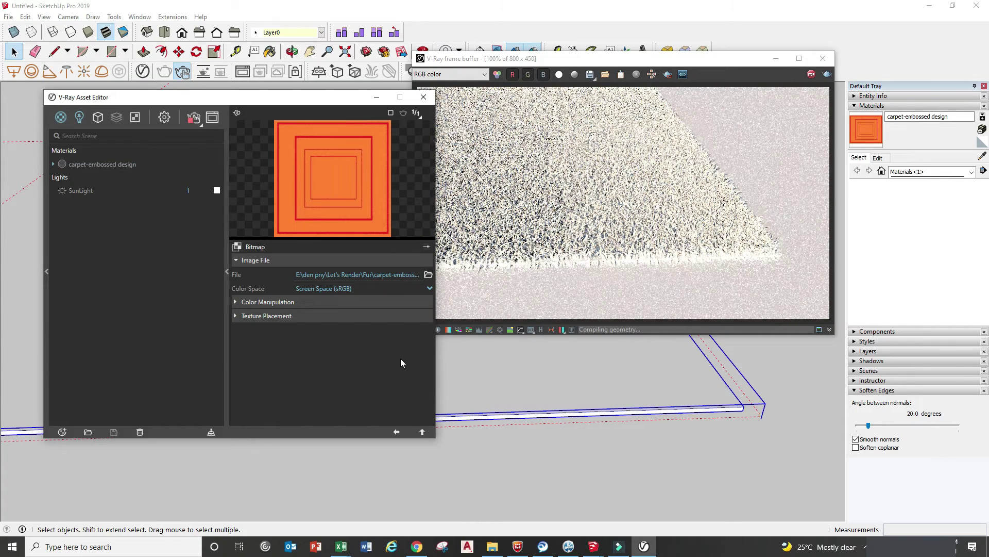
Step: Apply the carpet-embossed design material to the selected carpet and view its diffuse bitmap settings
{"action": "left_click", "coordinate": [116, 164]}
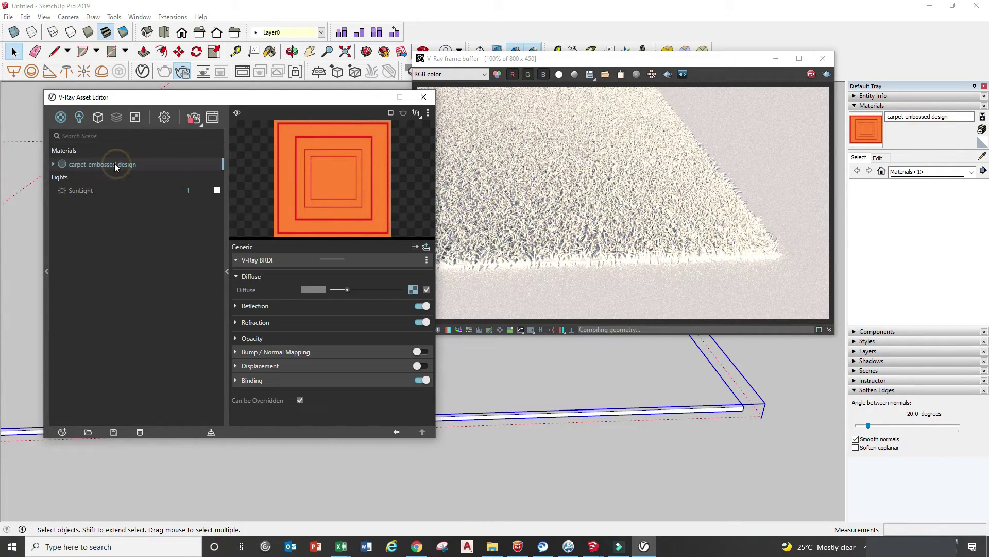
{"action": "right_click", "coordinate": [116, 164]}
{"action": "left_click", "coordinate": [153, 187]}
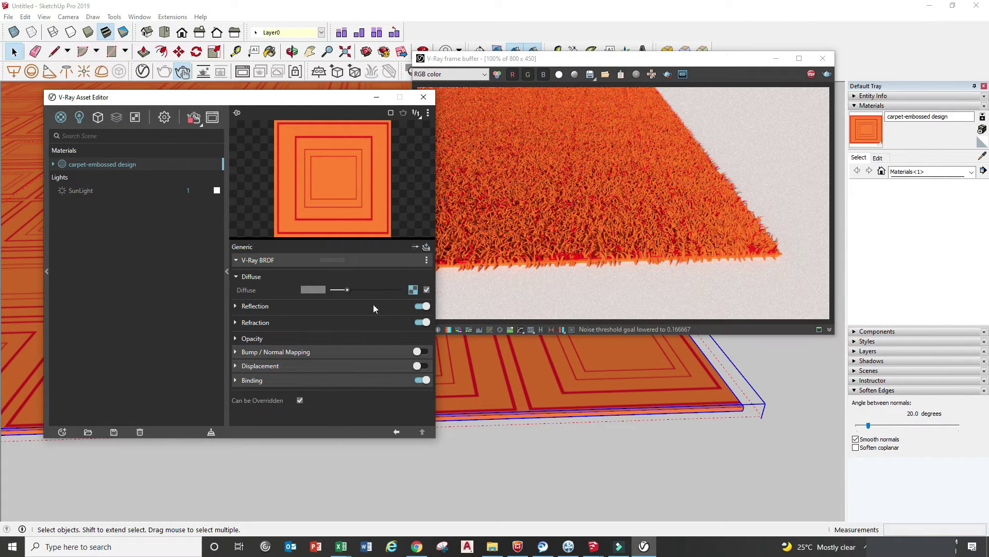
{"action": "left_click", "coordinate": [414, 289]}
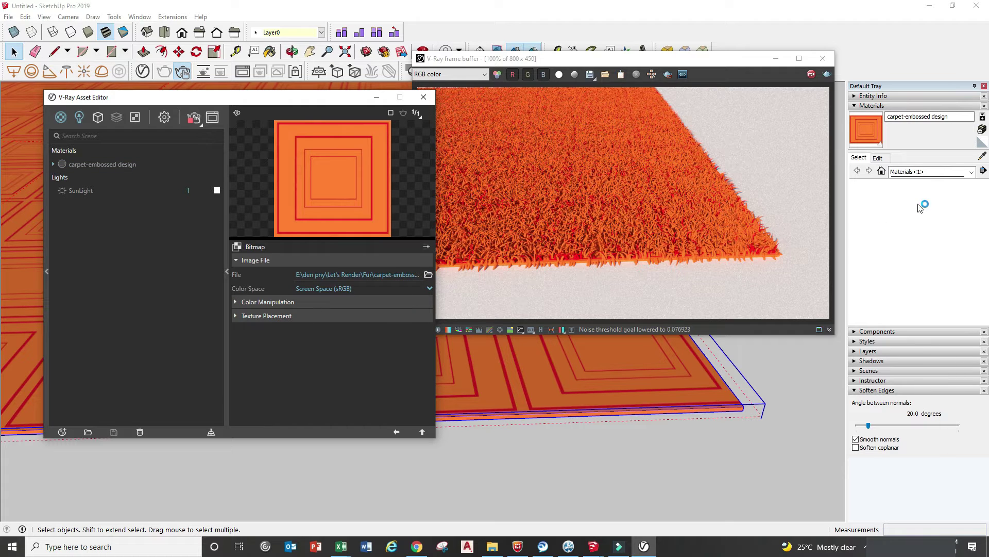
Step: Set the carpet material's texture width to 2000 mm in the Materials Edit tab
{"action": "left_click", "coordinate": [878, 158]}
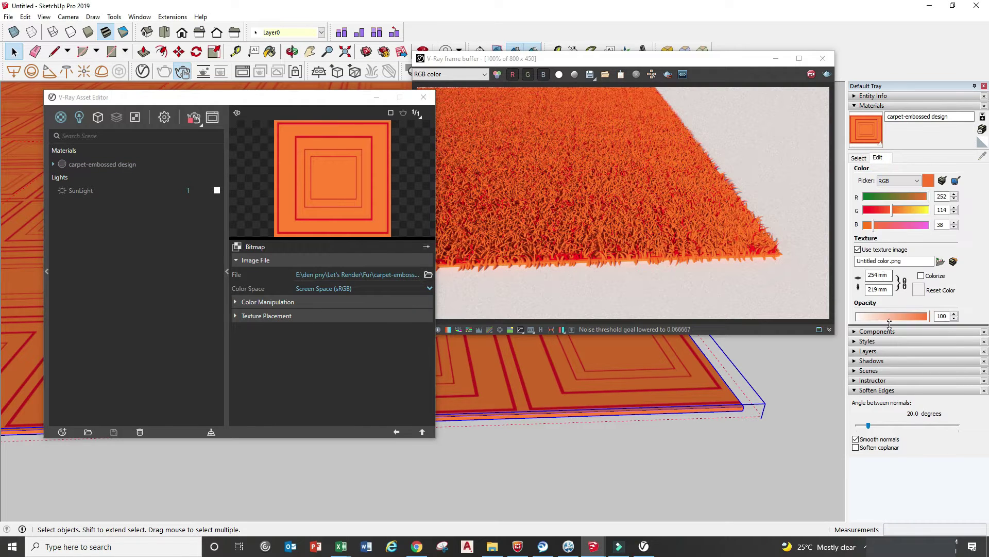
{"action": "double_click", "coordinate": [873, 275]}
{"action": "type", "text": "2000"}
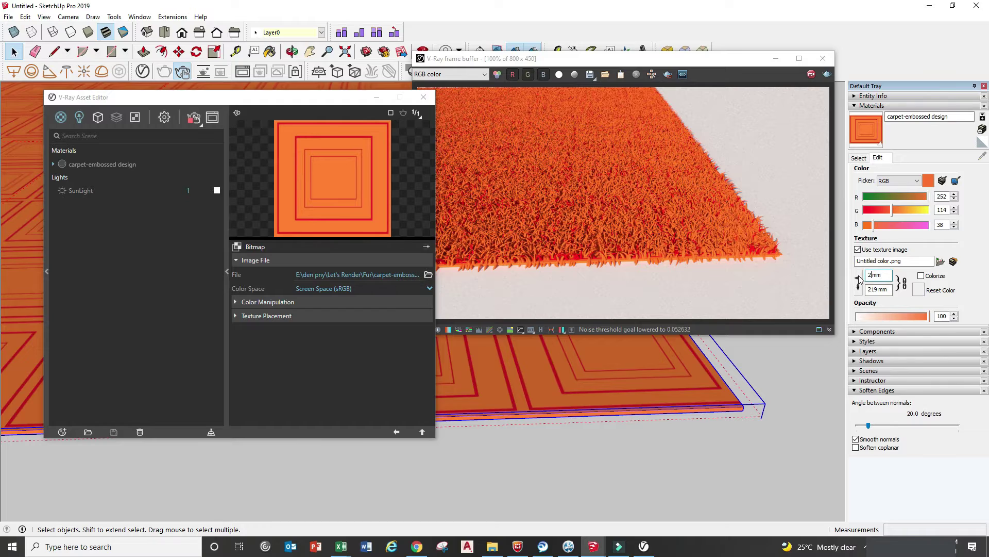
{"action": "key", "text": "Return"}
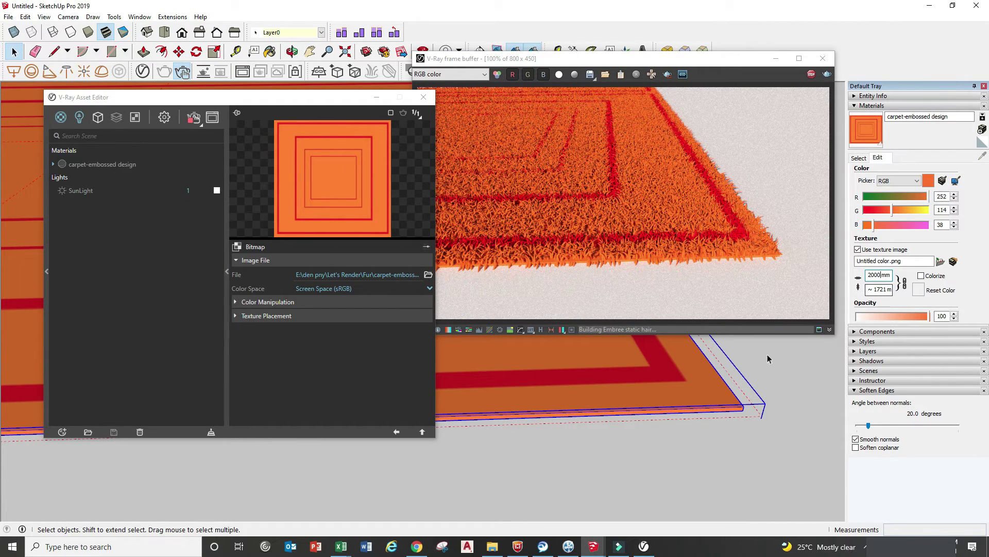
{"action": "middle_click", "coordinate": [641, 380]}
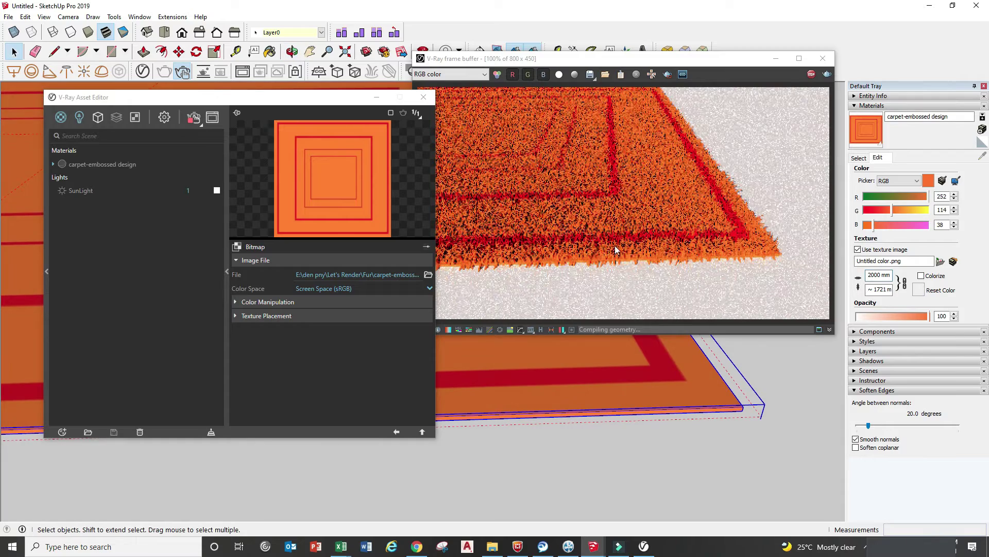
Step: Return to the Fur geometry's parameters in the Asset Editor
{"action": "left_click_drag", "start_coordinate": [625, 58], "coordinate": [643, 38]}
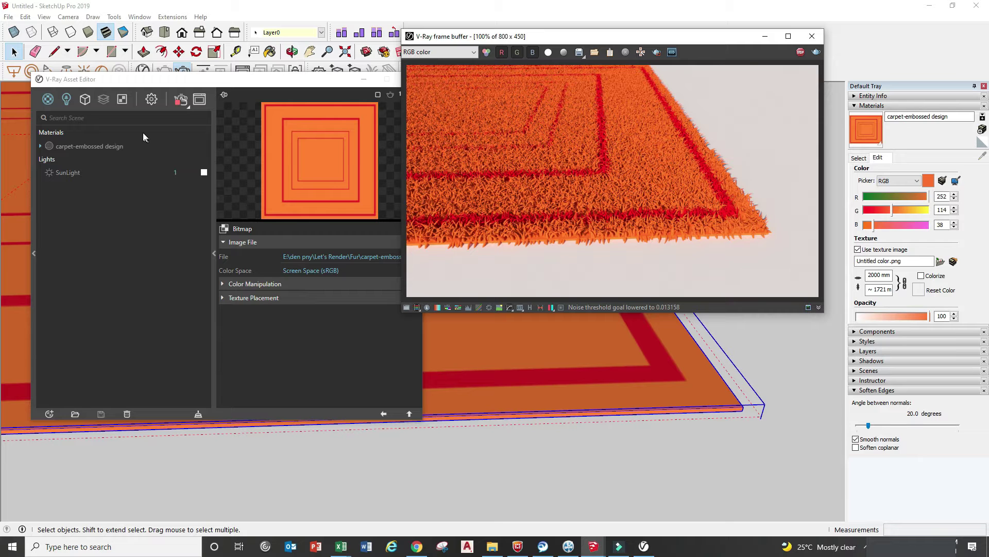
{"action": "left_click", "coordinate": [85, 99]}
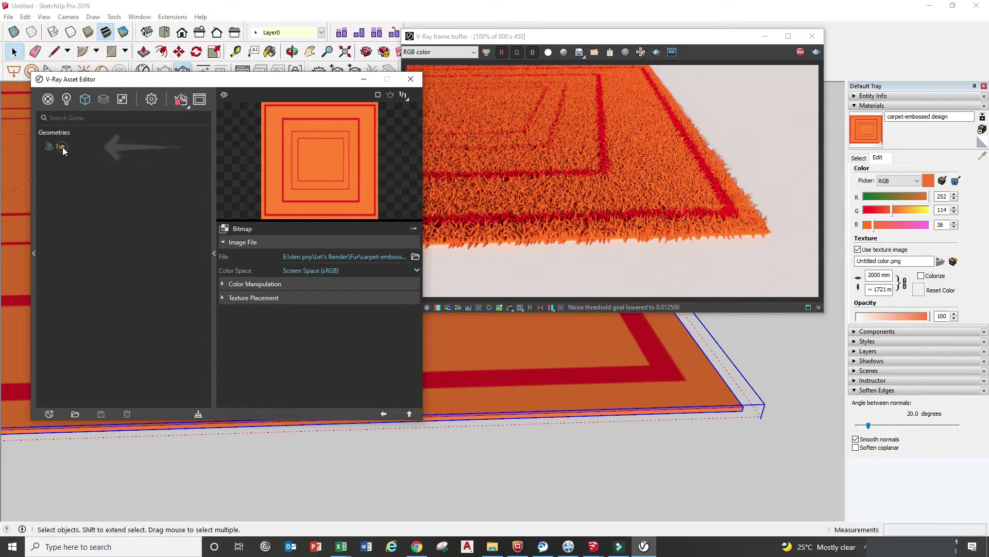
{"action": "left_click", "coordinate": [61, 147]}
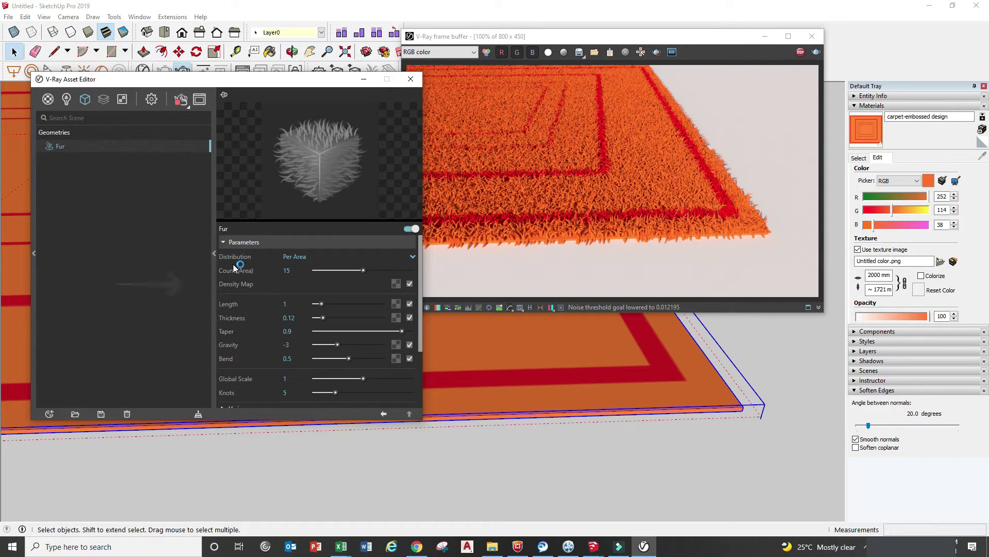
Step: Load 'Untitled black & white.png' as a bitmap Density Map for the fur
{"action": "left_click", "coordinate": [396, 284]}
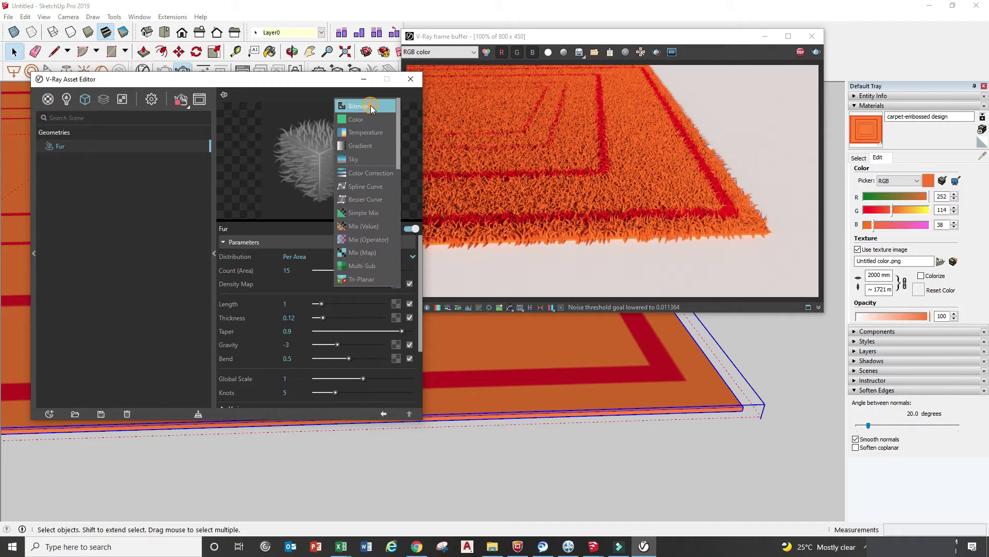
{"action": "left_click", "coordinate": [358, 106]}
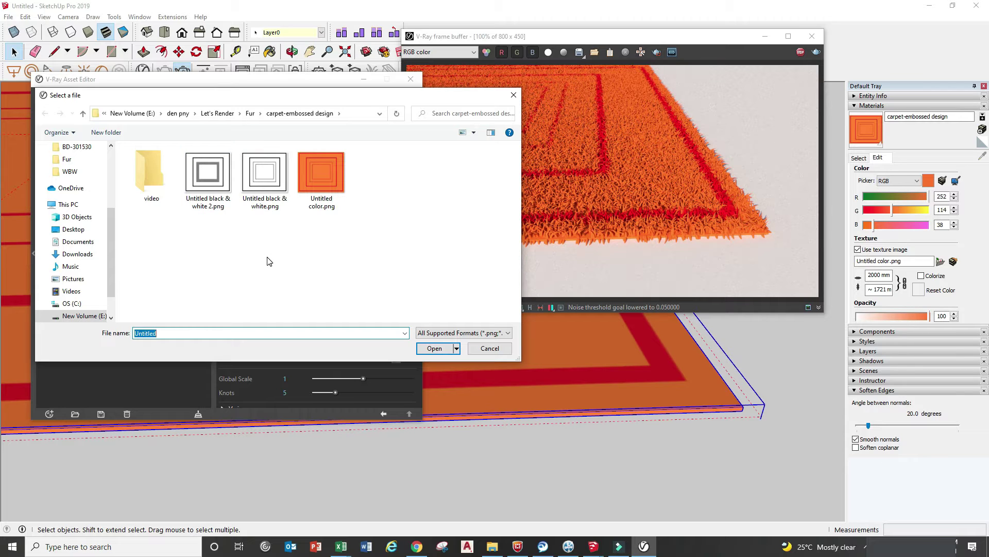
{"action": "left_click", "coordinate": [261, 183]}
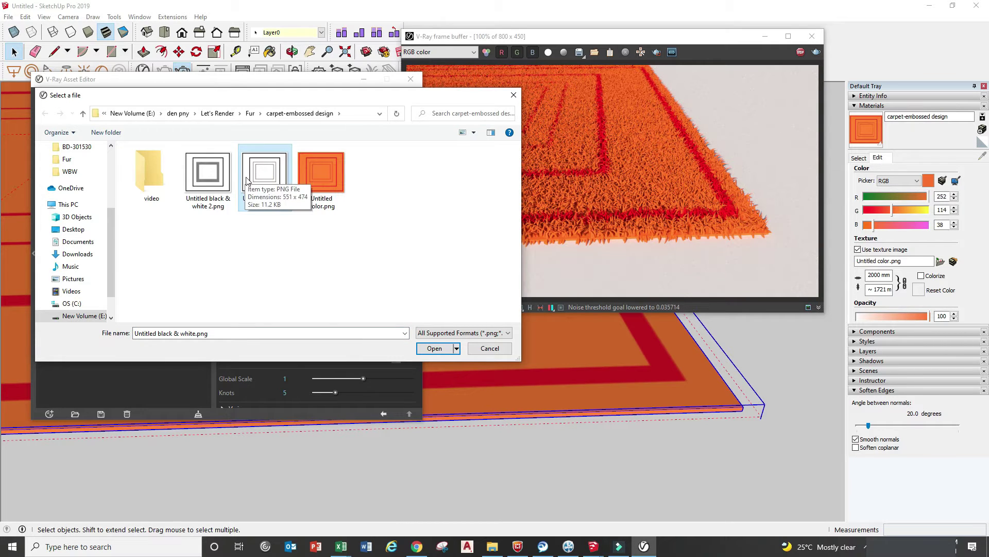
{"action": "left_click", "coordinate": [435, 348]}
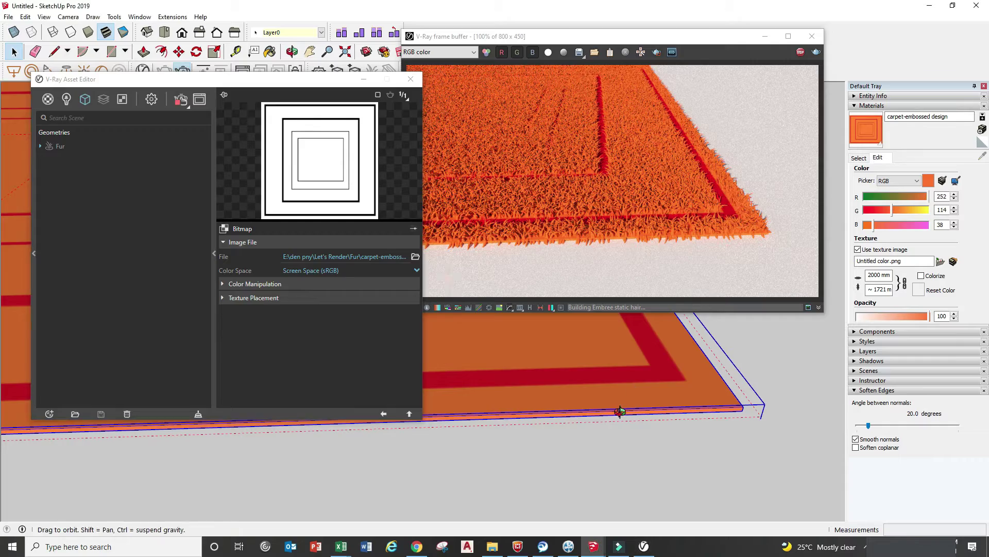
Step: Pan the view onto the carpet corner and return to the Fur parameters
{"action": "scroll", "coordinate": [618, 410], "scroll_direction": "up", "scroll_amount": 1}
{"action": "left_click", "coordinate": [311, 51]}
{"action": "left_click_drag", "start_coordinate": [584, 378], "coordinate": [608, 439]}
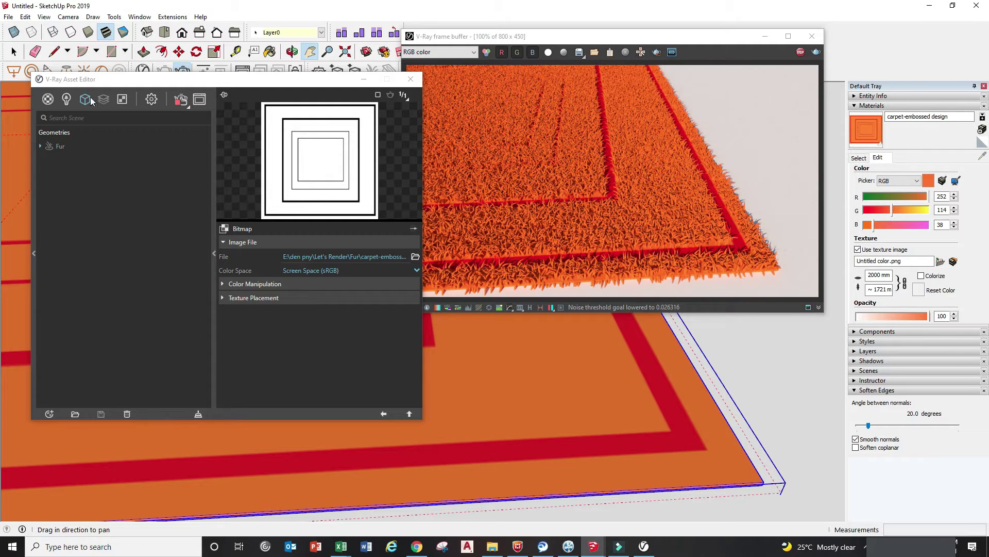
{"action": "mouse_move", "coordinate": [556, 398]}
{"action": "left_mouse_down"}
{"action": "mouse_move", "coordinate": [601, 426]}
{"action": "mouse_move", "coordinate": [608, 419]}
{"action": "left_mouse_up"}
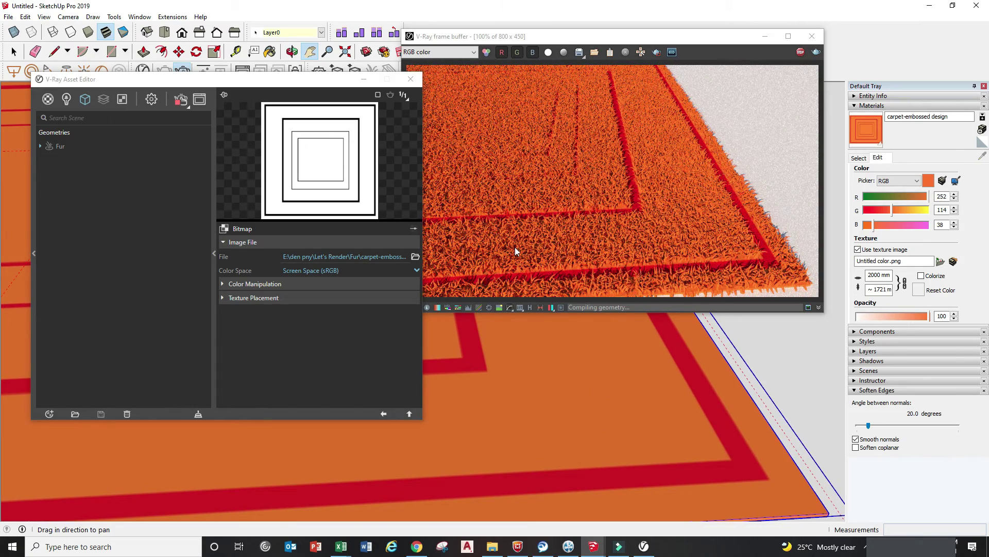
{"action": "left_click", "coordinate": [385, 413]}
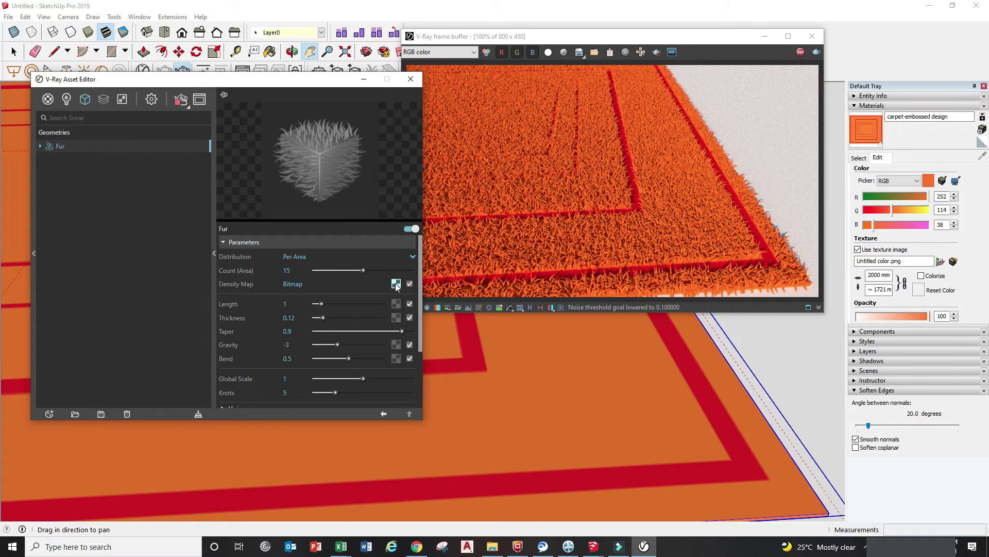
Step: Clear the fur's Density Map and pick 'Untitled black & white 2.png' as the replacement bitmap
{"action": "right_click", "coordinate": [396, 285]}
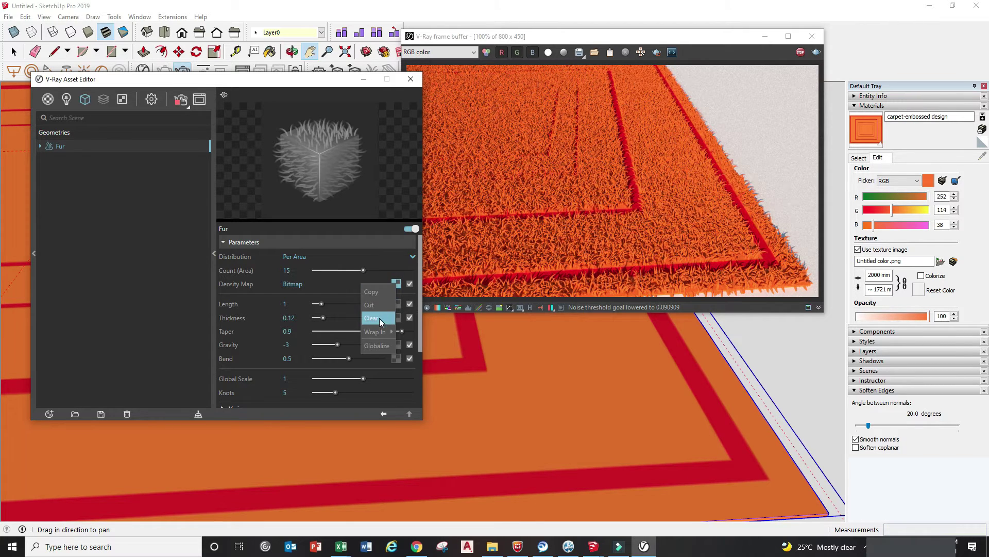
{"action": "left_click", "coordinate": [380, 319]}
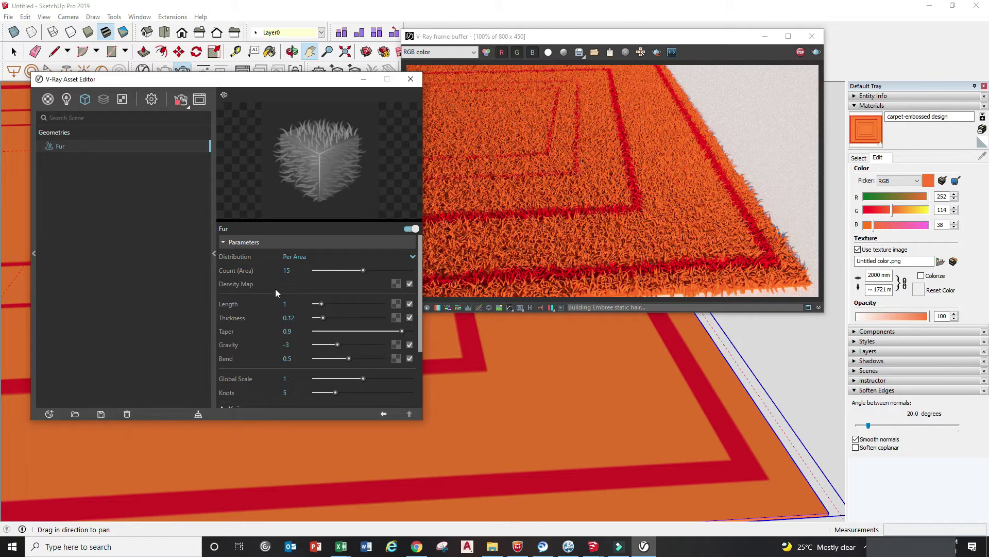
{"action": "left_click", "coordinate": [396, 283]}
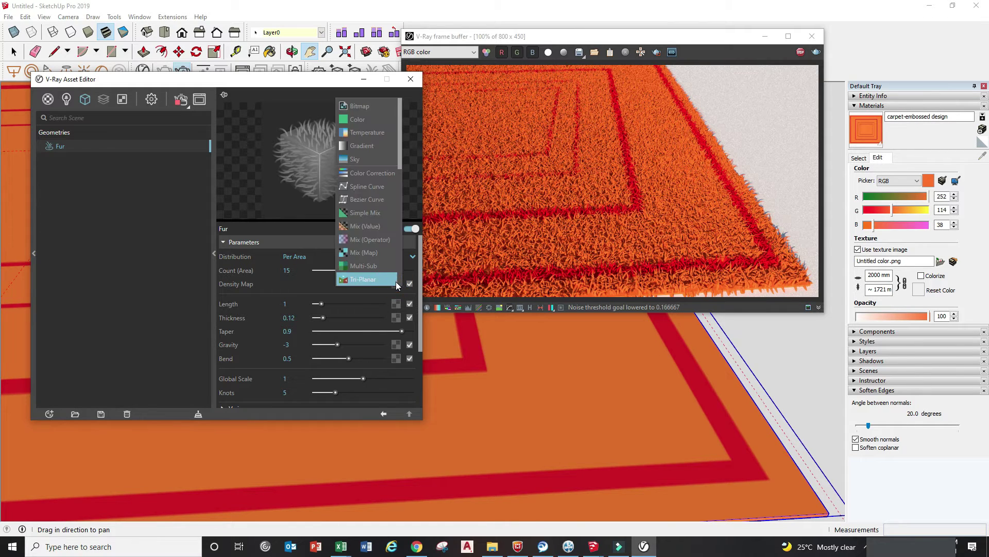
{"action": "left_click", "coordinate": [363, 103]}
{"action": "left_click", "coordinate": [214, 175]}
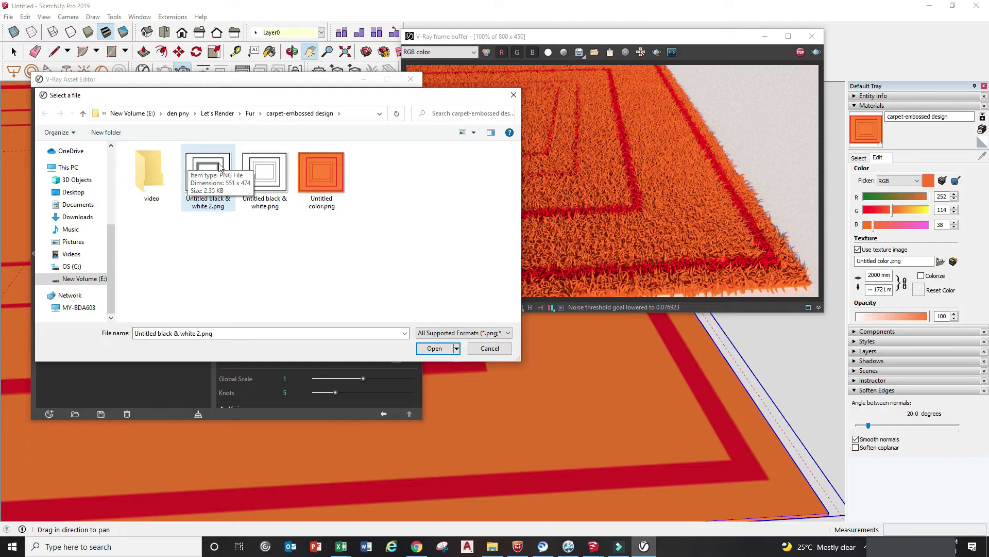
{"action": "left_click", "coordinate": [433, 349]}
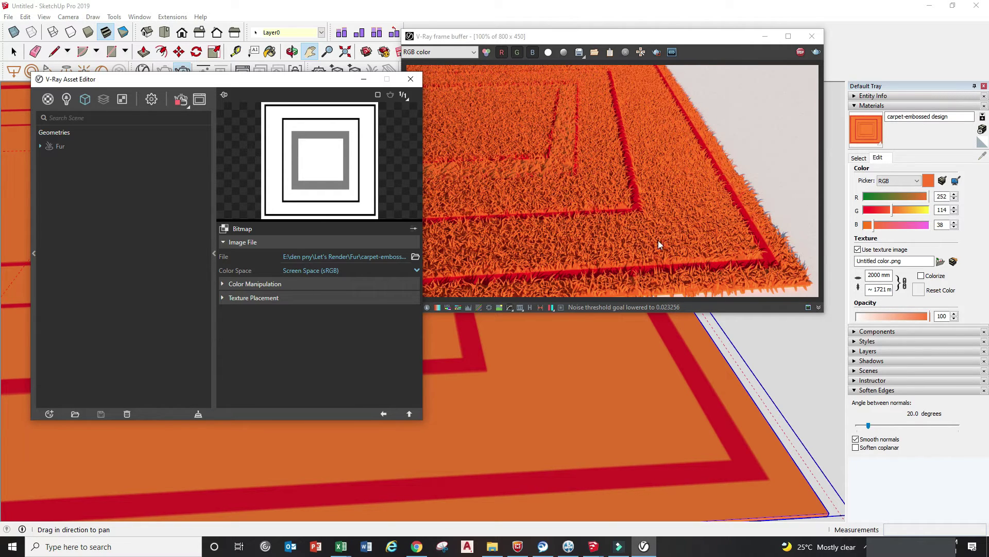
Step: Pan the view slightly so the render recompiles with the new grey-square density map
{"action": "mouse_move", "coordinate": [607, 402]}
{"action": "left_mouse_down"}
{"action": "mouse_move", "coordinate": [623, 418]}
{"action": "mouse_move", "coordinate": [614, 415]}
{"action": "mouse_move", "coordinate": [625, 413]}
{"action": "left_mouse_up"}
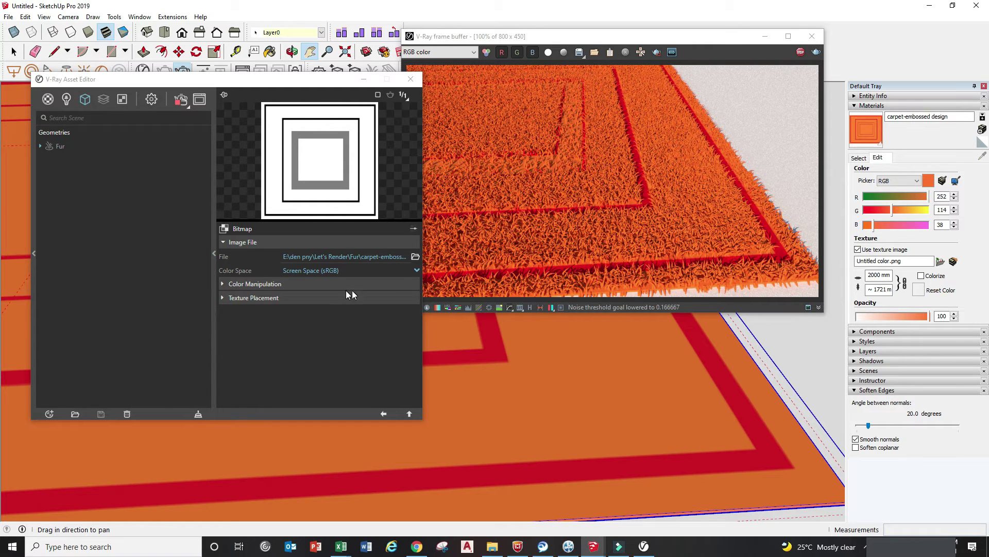
Step: Set the carpet-embossed design material's Diffuse bitmap placement Rotate value to 45
{"action": "left_click", "coordinate": [47, 99]}
{"action": "left_click", "coordinate": [89, 146]}
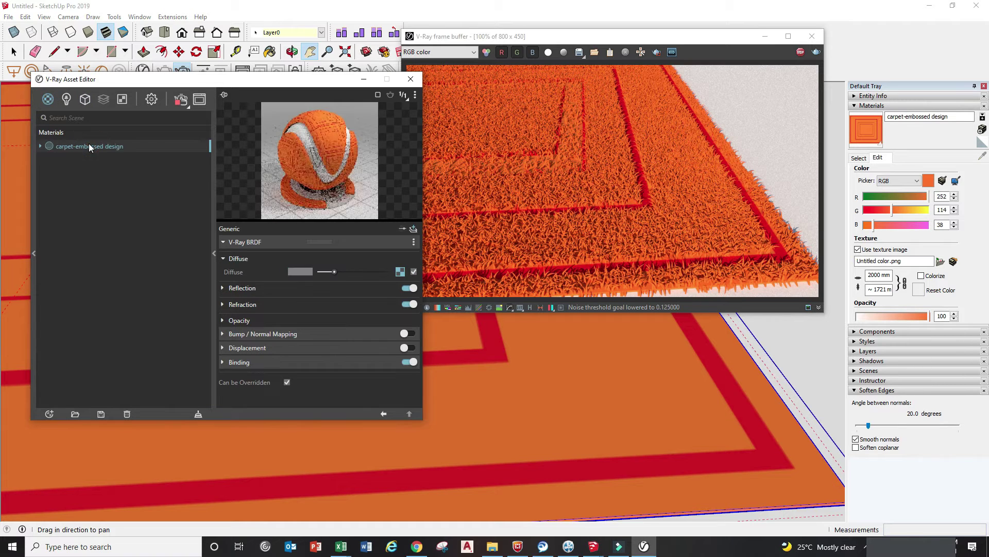
{"action": "left_click", "coordinate": [401, 271]}
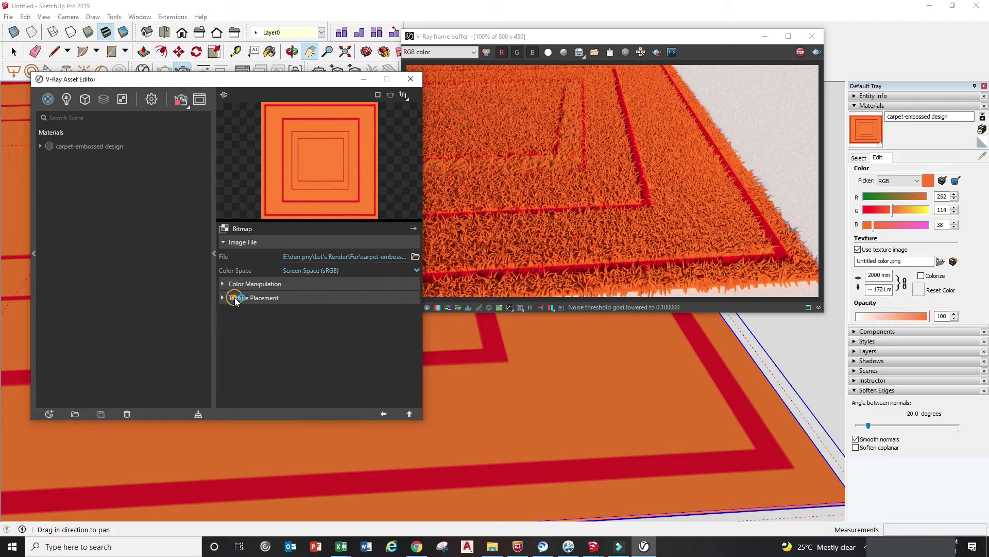
{"action": "left_click", "coordinate": [228, 297]}
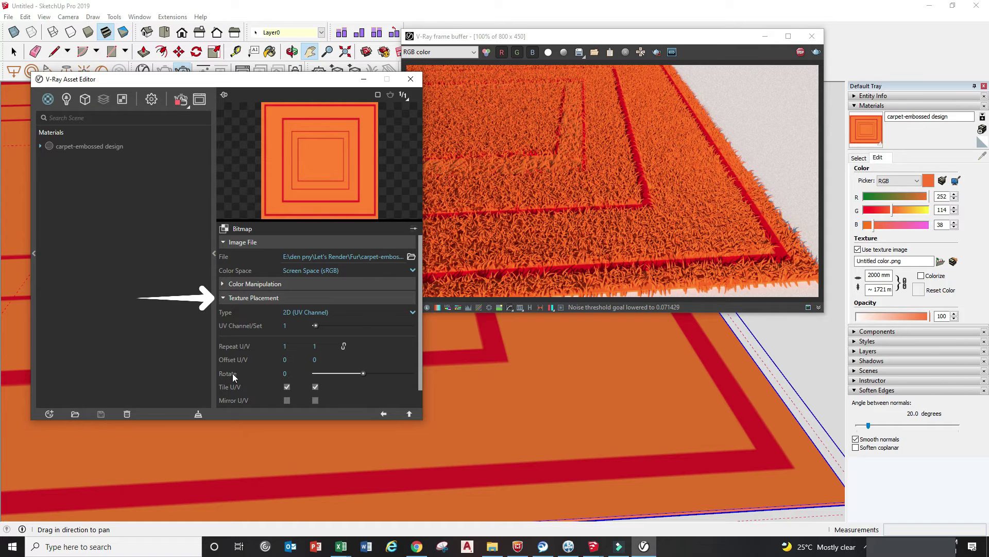
{"action": "left_click", "coordinate": [284, 373]}
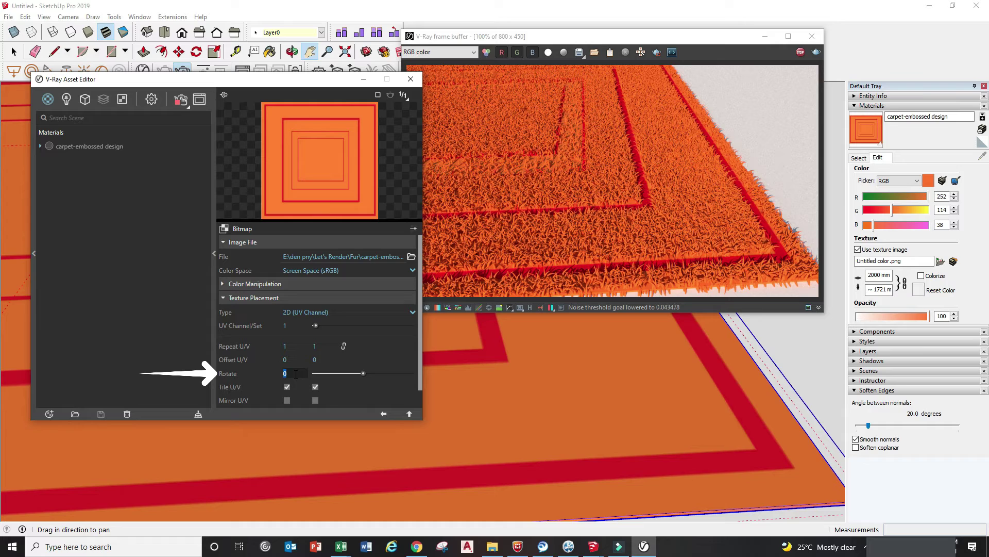
{"action": "type", "text": "45"}
{"action": "key", "text": "Return"}
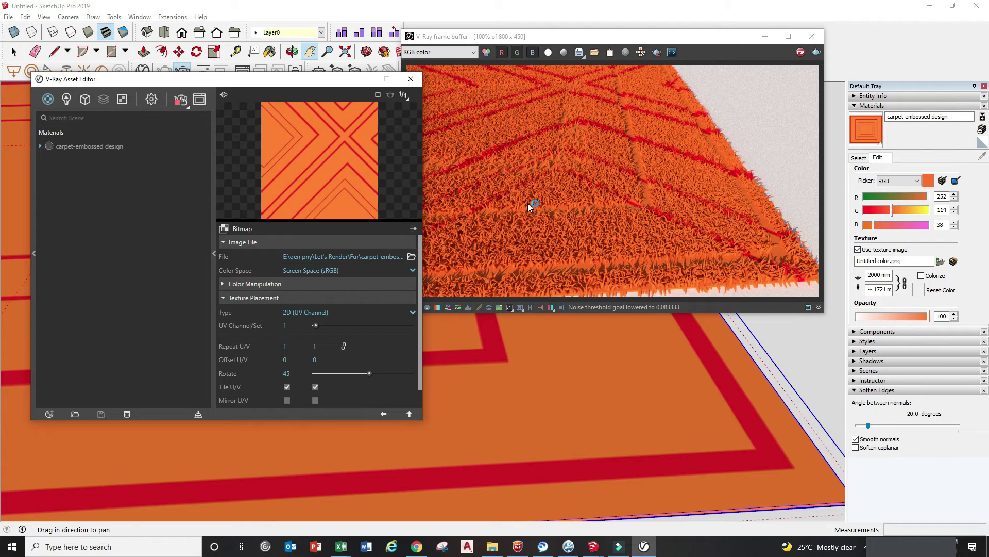
Step: Set the Fur geometry's Density Map bitmap placement Rotate value to 45
{"action": "left_click", "coordinate": [84, 100]}
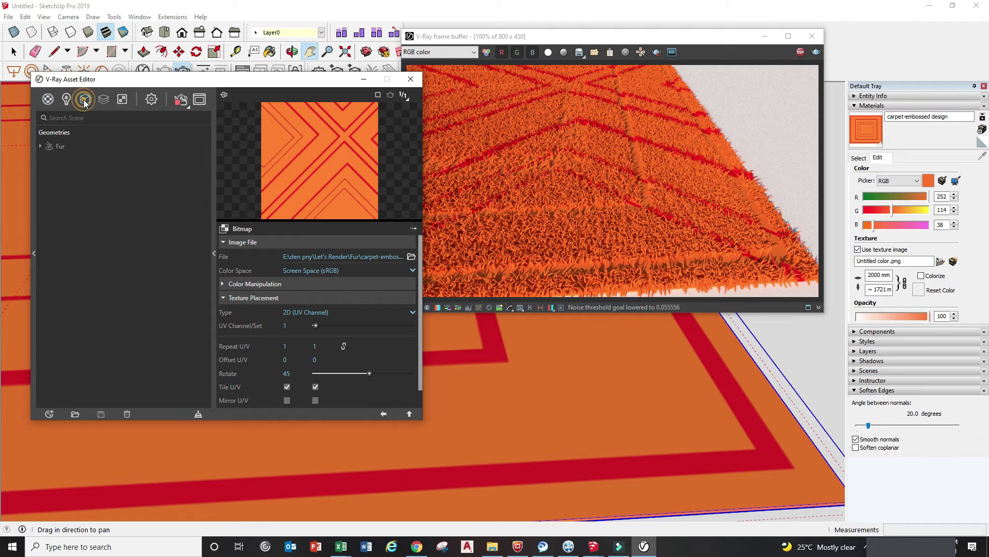
{"action": "left_click", "coordinate": [69, 146]}
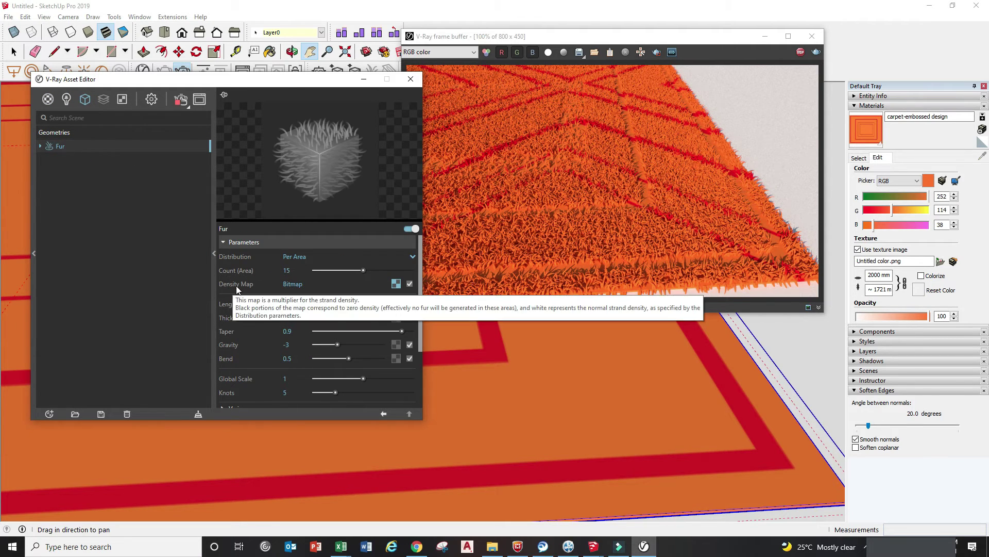
{"action": "left_click", "coordinate": [396, 284]}
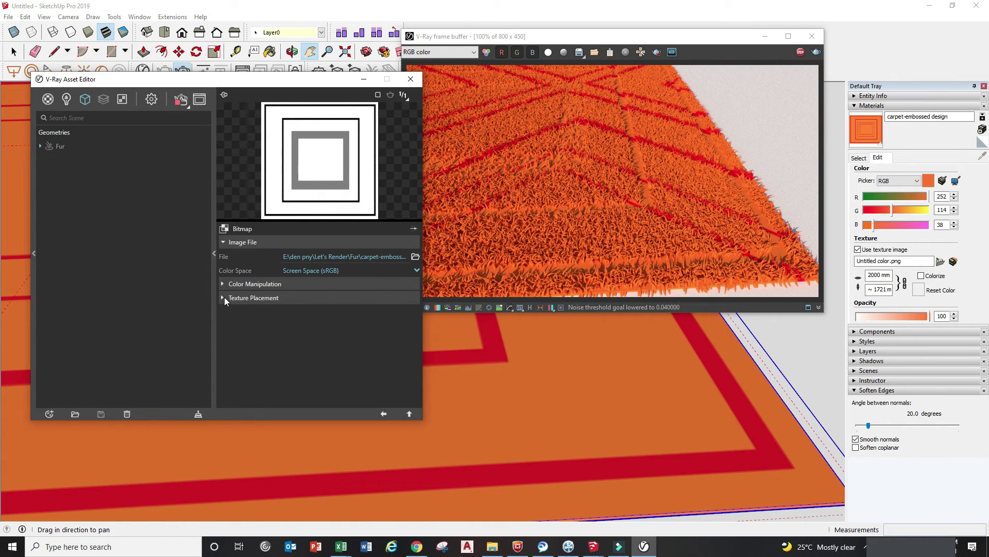
{"action": "left_click", "coordinate": [224, 298]}
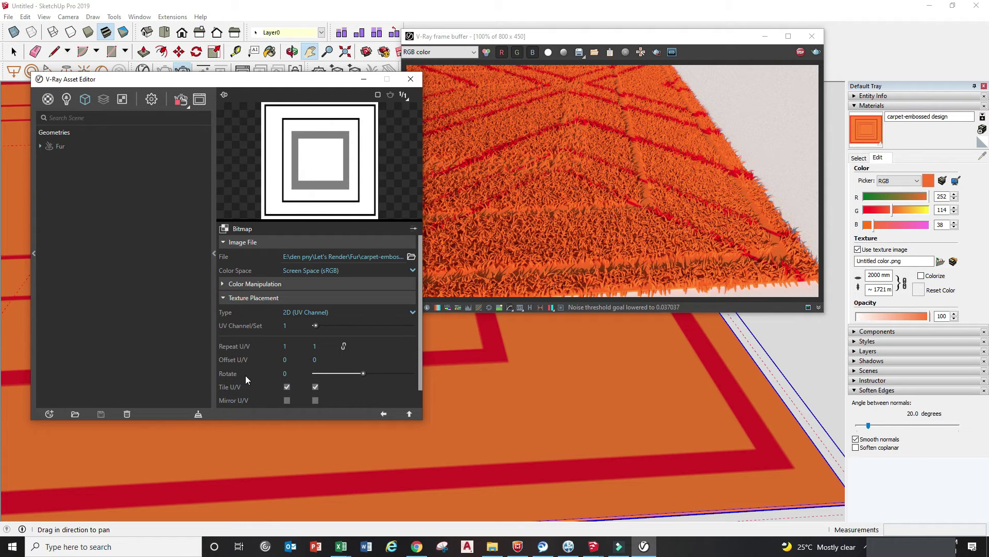
{"action": "left_click", "coordinate": [286, 374]}
{"action": "type", "text": "45"}
{"action": "key", "text": "Return"}
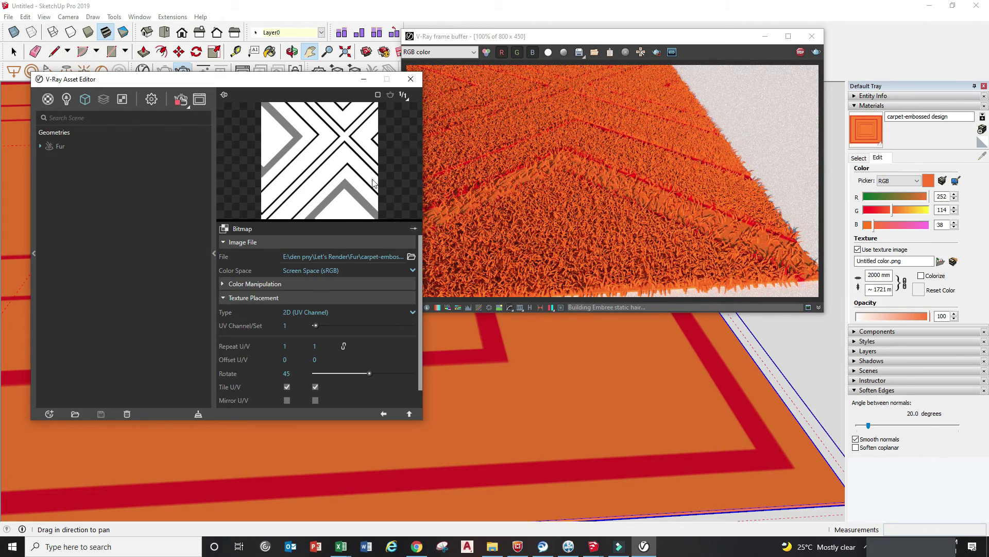
Step: Pan the view rightward across the carpet toward the red border to see the diagonal fur grooves
{"action": "mouse_move", "coordinate": [568, 384]}
{"action": "left_mouse_down"}
{"action": "mouse_move", "coordinate": [606, 397]}
{"action": "mouse_move", "coordinate": [650, 393]}
{"action": "mouse_move", "coordinate": [613, 382]}
{"action": "mouse_move", "coordinate": [623, 389]}
{"action": "left_mouse_up"}
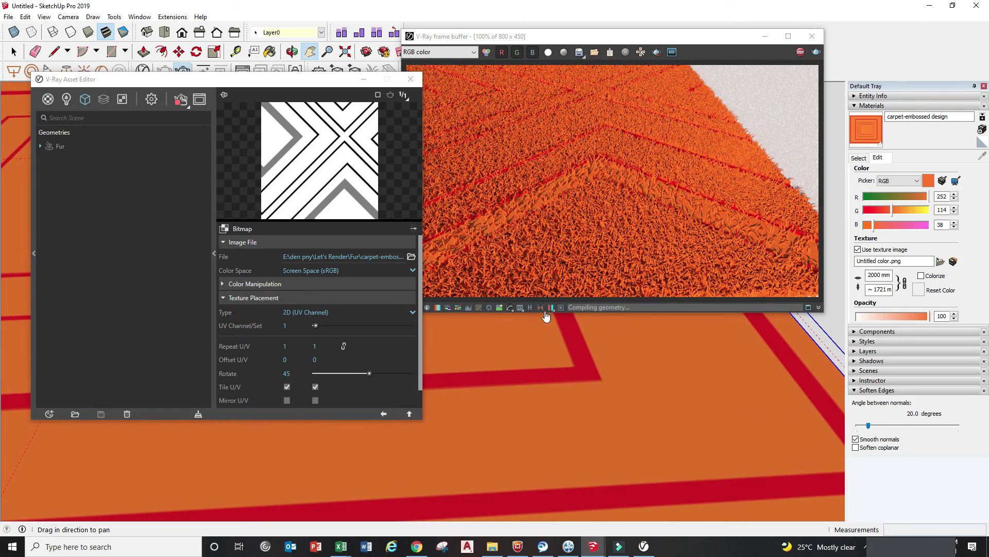
{"action": "mouse_move", "coordinate": [570, 388]}
{"action": "left_mouse_down"}
{"action": "mouse_move", "coordinate": [610, 384]}
{"action": "mouse_move", "coordinate": [621, 395]}
{"action": "left_mouse_up"}
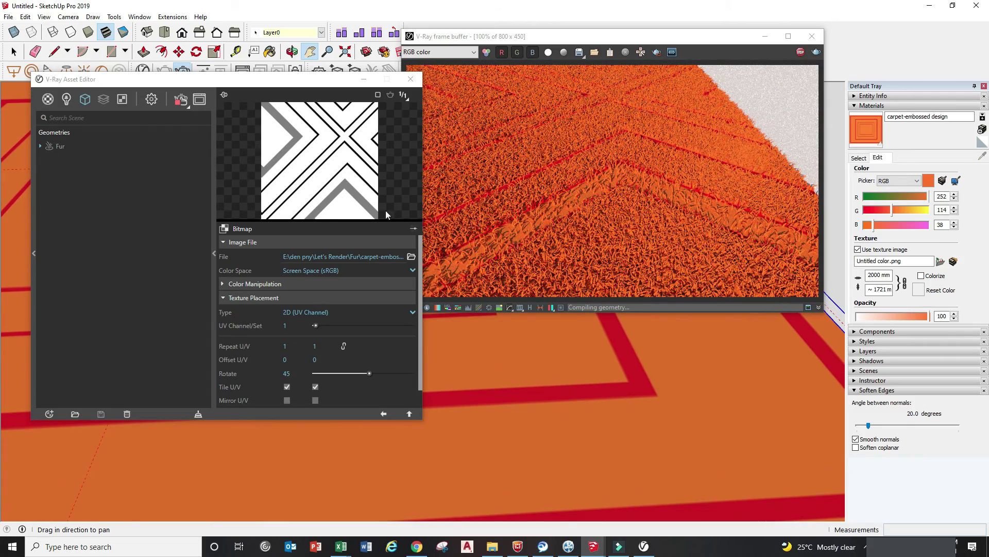
{"action": "left_click_drag", "start_coordinate": [595, 364], "coordinate": [648, 371]}
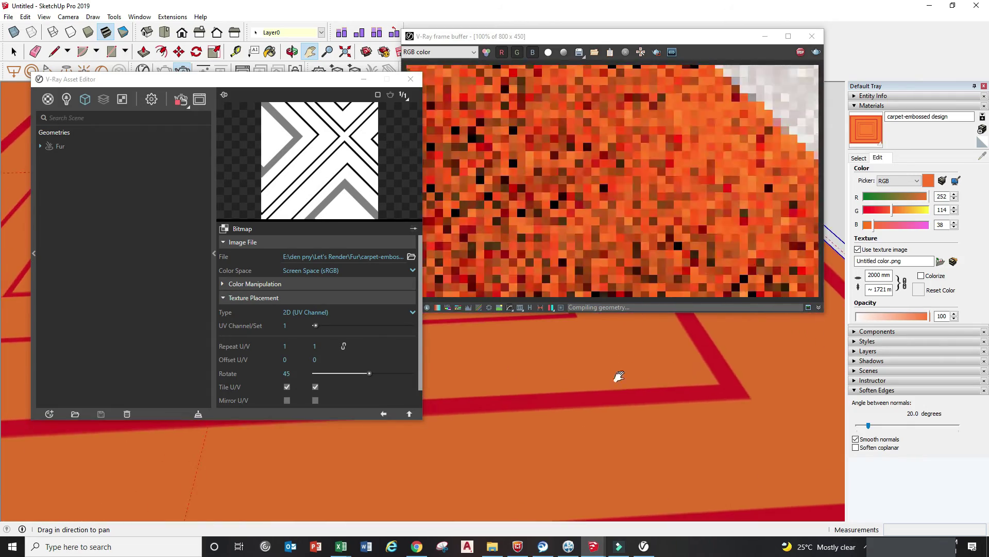
{"action": "left_click_drag", "start_coordinate": [574, 379], "coordinate": [669, 404]}
{"action": "left_click_drag", "start_coordinate": [593, 385], "coordinate": [725, 387]}
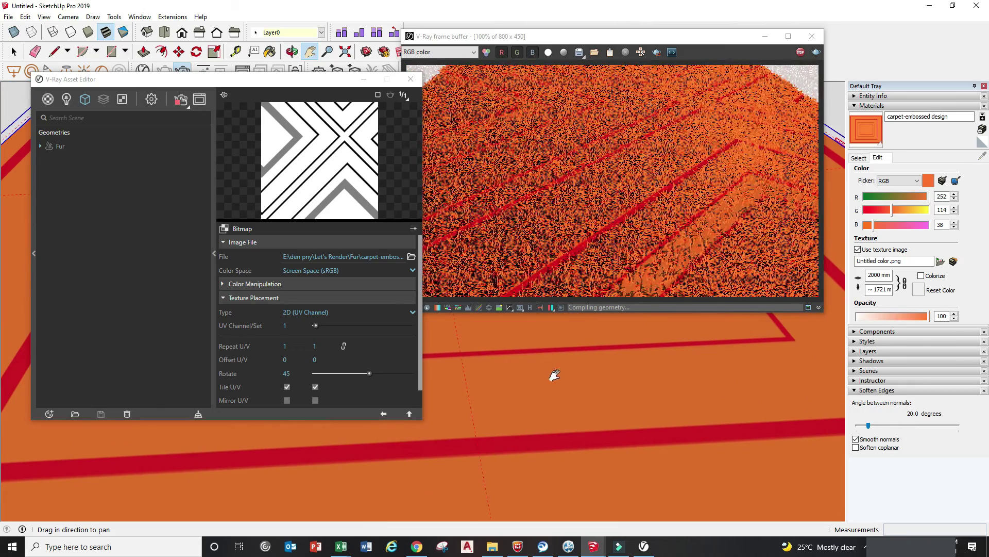
{"action": "left_click_drag", "start_coordinate": [584, 383], "coordinate": [601, 376]}
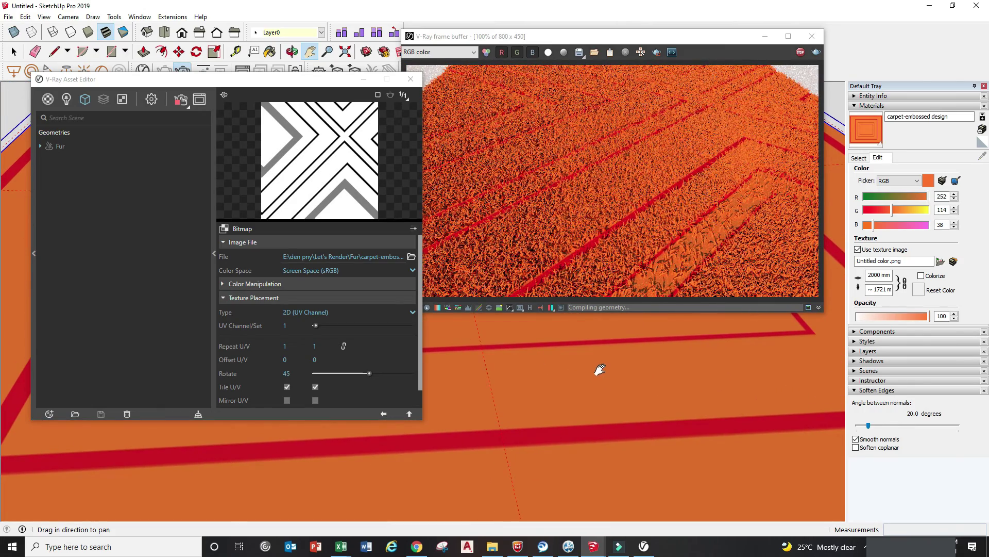